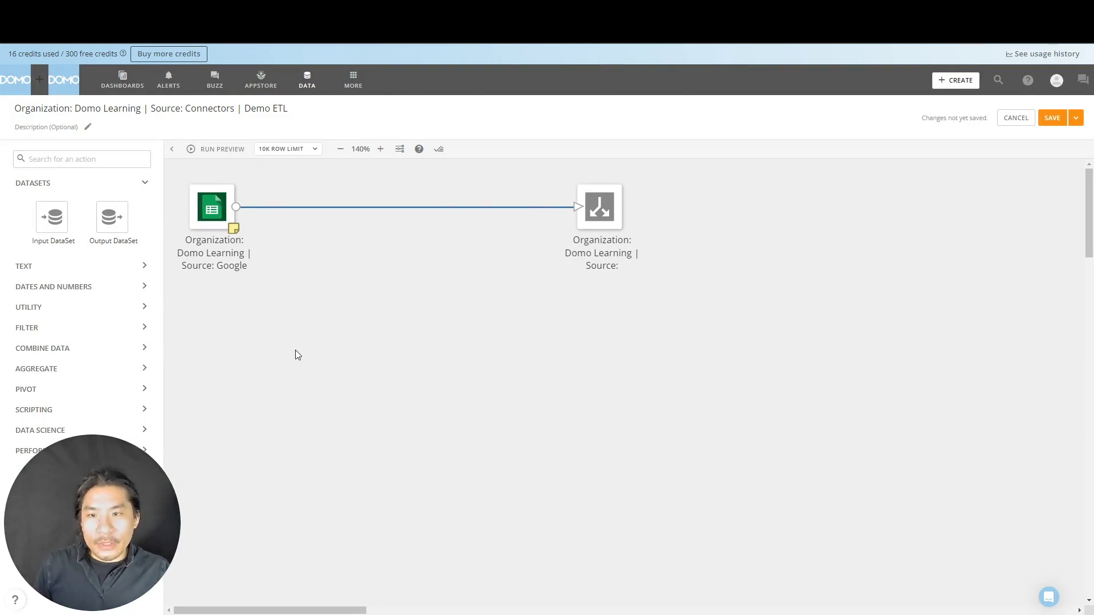
- Collapse the DATASETS actions and expand the TEXT group to show Combine Columns
click(147, 183)
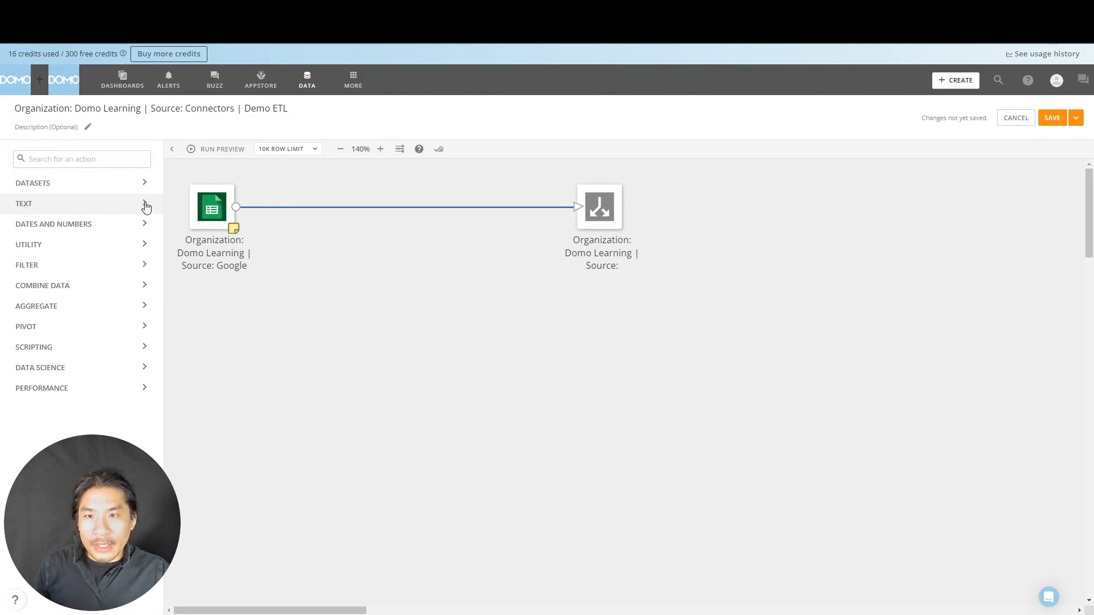
click(146, 205)
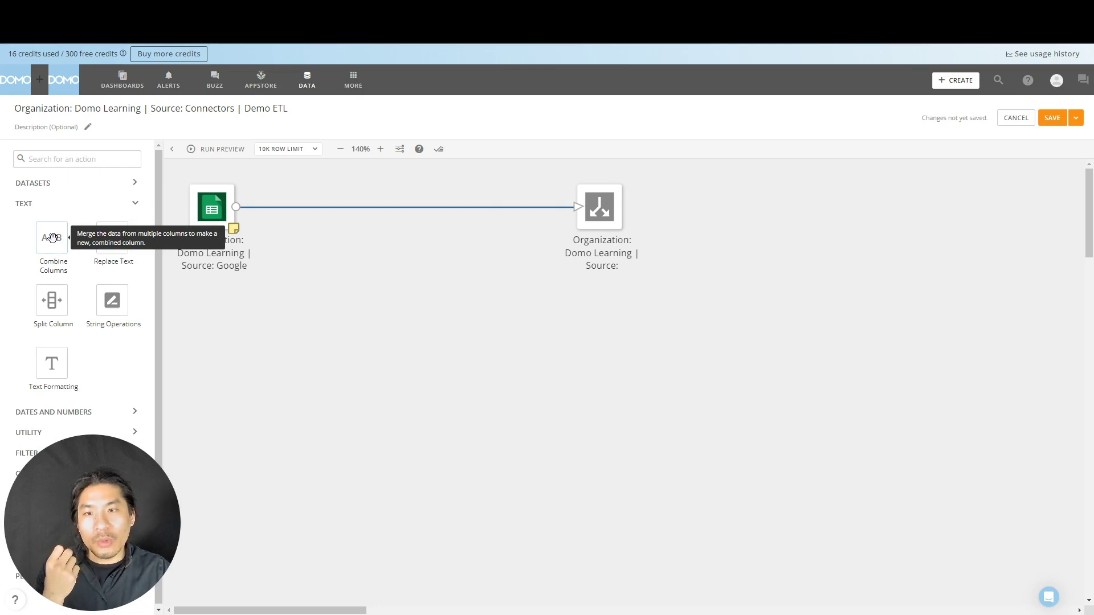
- Add a Combine Columns tile, replace the input-to-output link with a Google Sheets link, and open it
drag(57, 246, 420, 238)
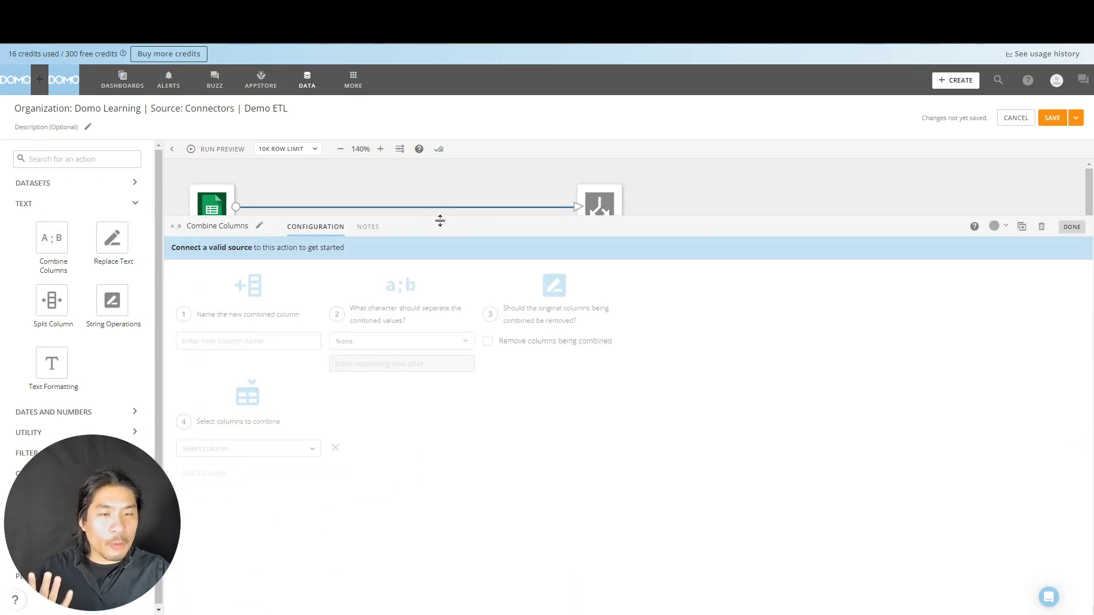
drag(440, 221, 448, 469)
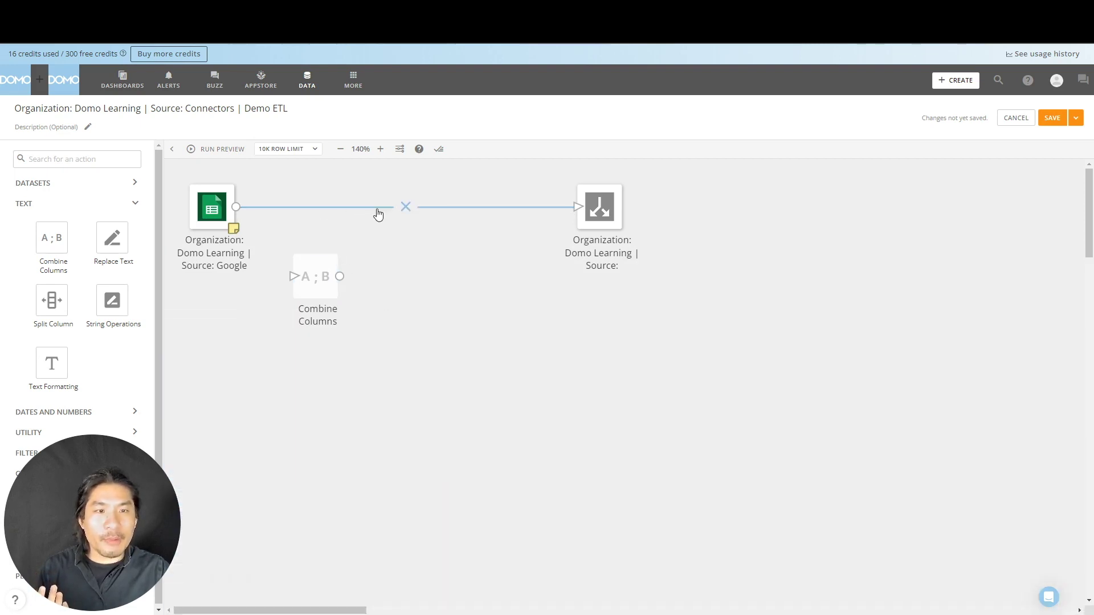
click(405, 207)
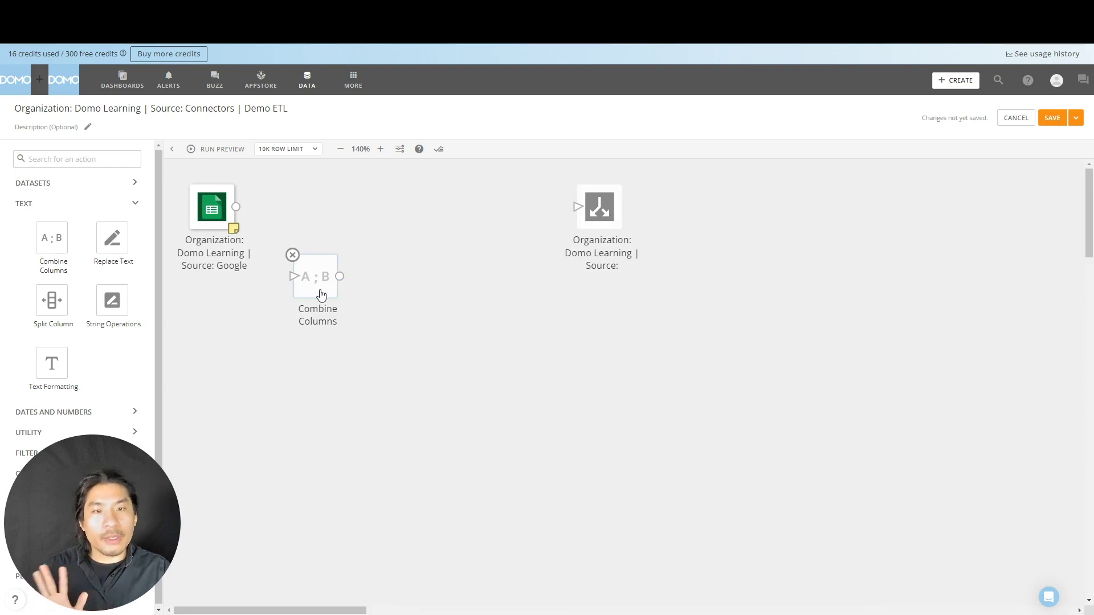
drag(320, 286, 303, 213)
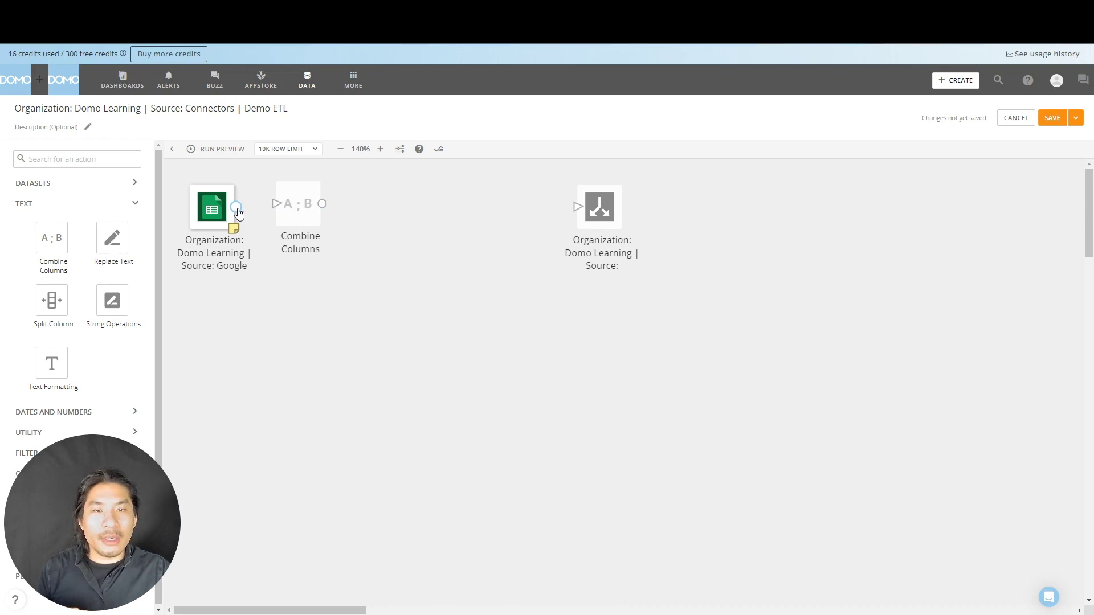
drag(239, 213, 300, 213)
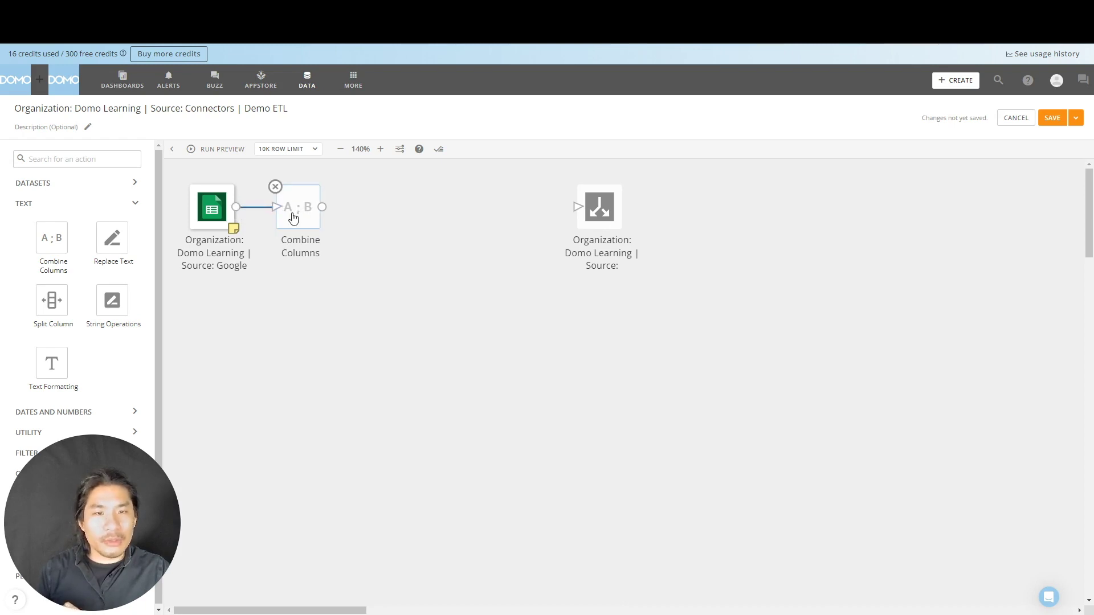
click(293, 219)
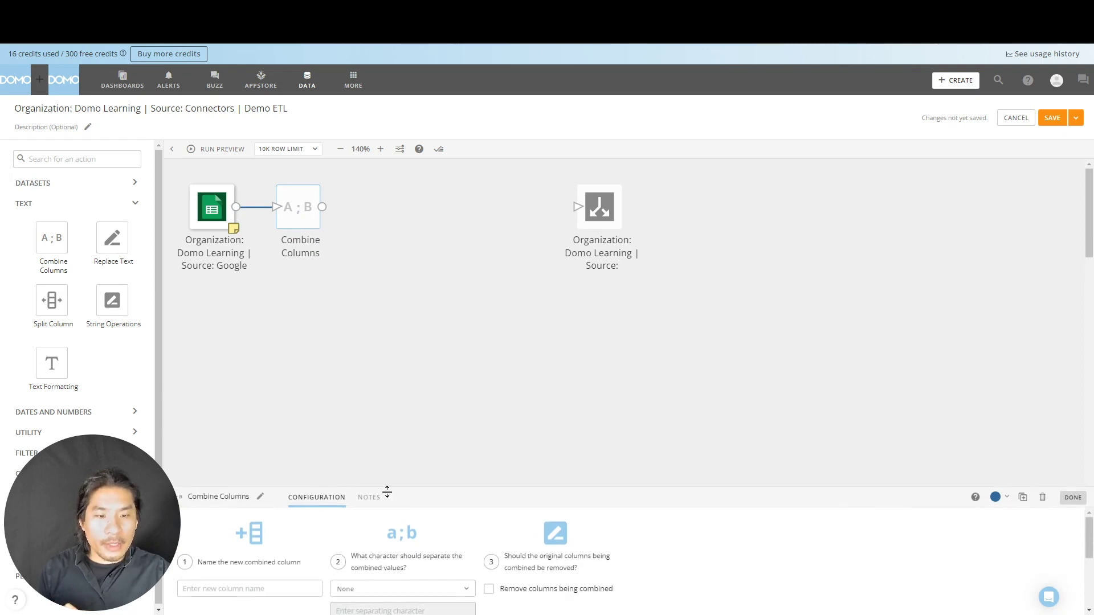
- Start naming the new combined column, entering 'Company Na' toward 'Company Name and ID'
drag(387, 492, 399, 312)
click(271, 406)
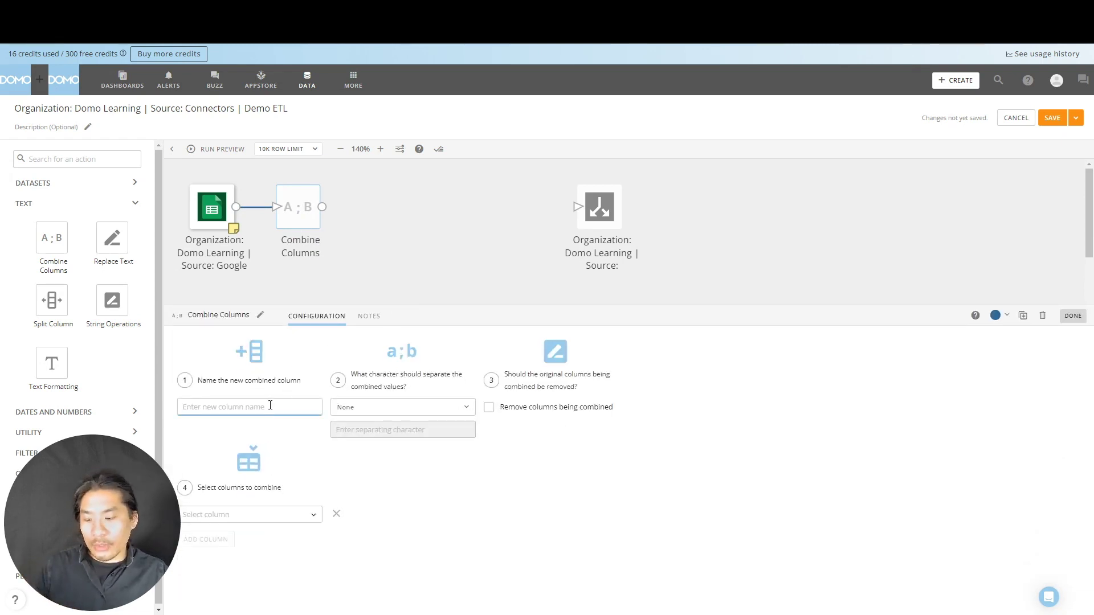
text(Company)
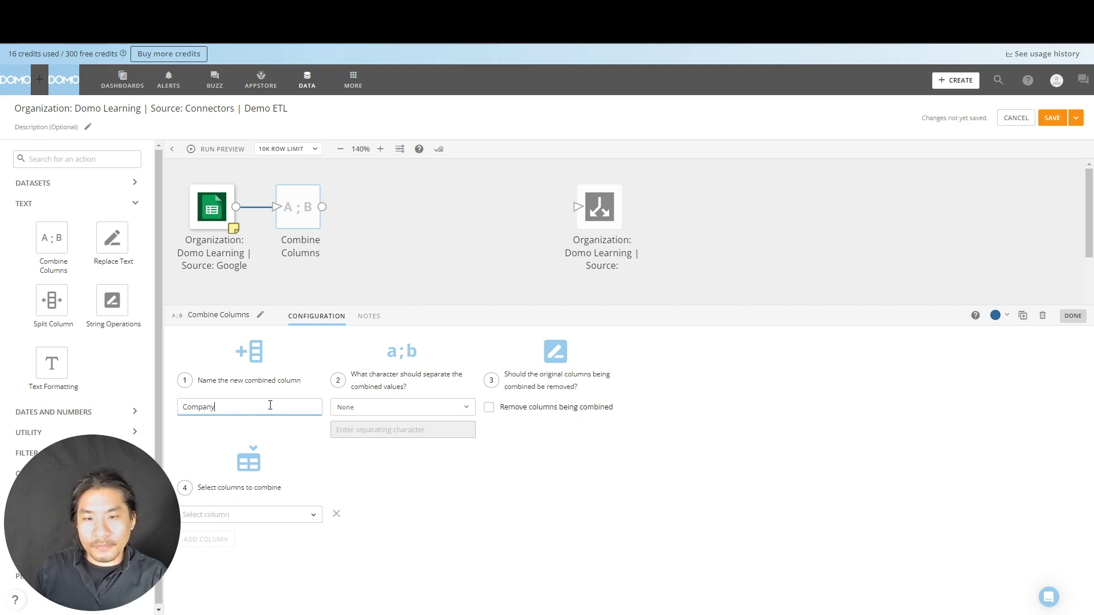
text( Name and ID)
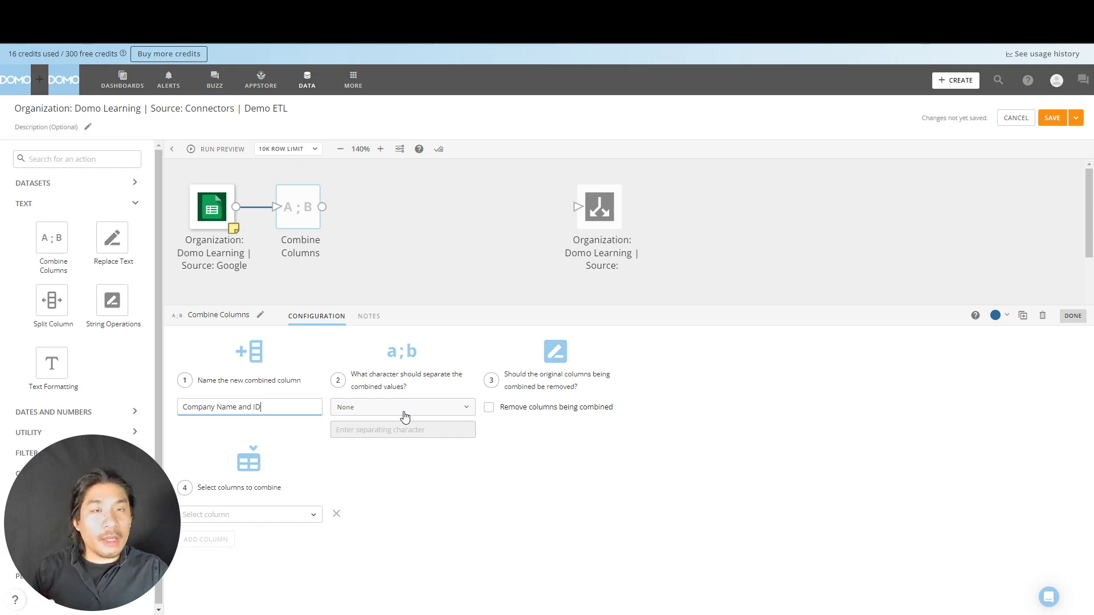
- Set the Combine Columns separator to Other with a hyphen (-) as the separating character
click(405, 408)
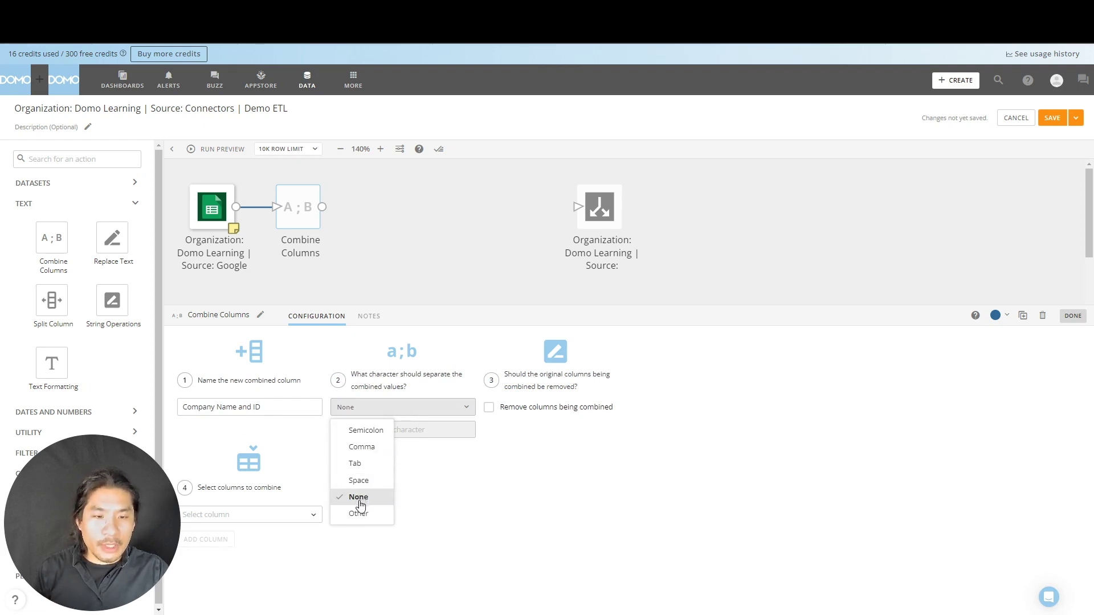
click(359, 514)
click(397, 433)
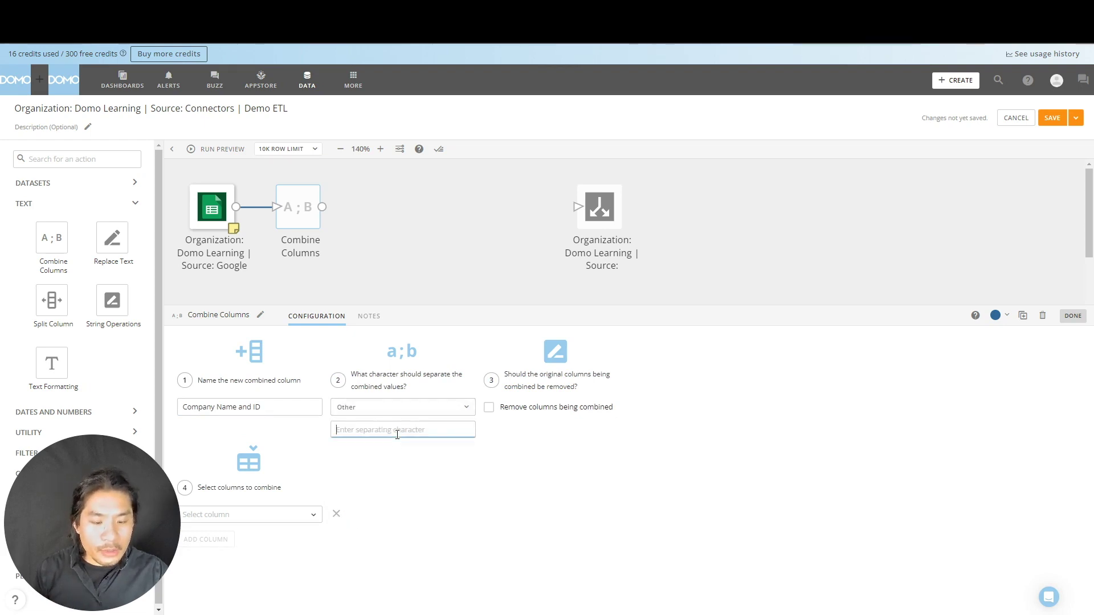
text(-)
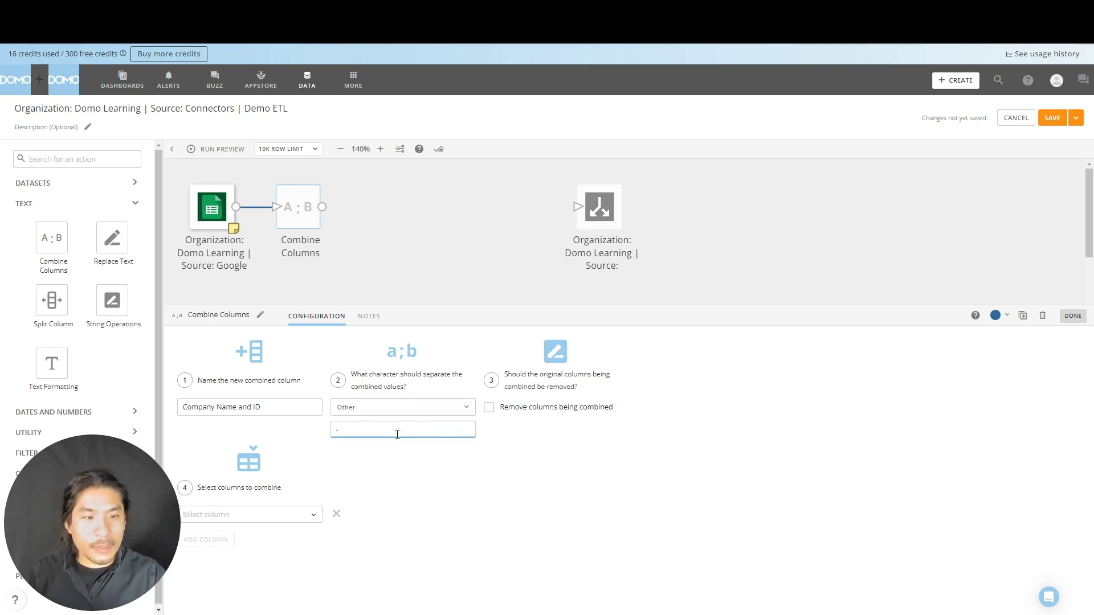
click(454, 479)
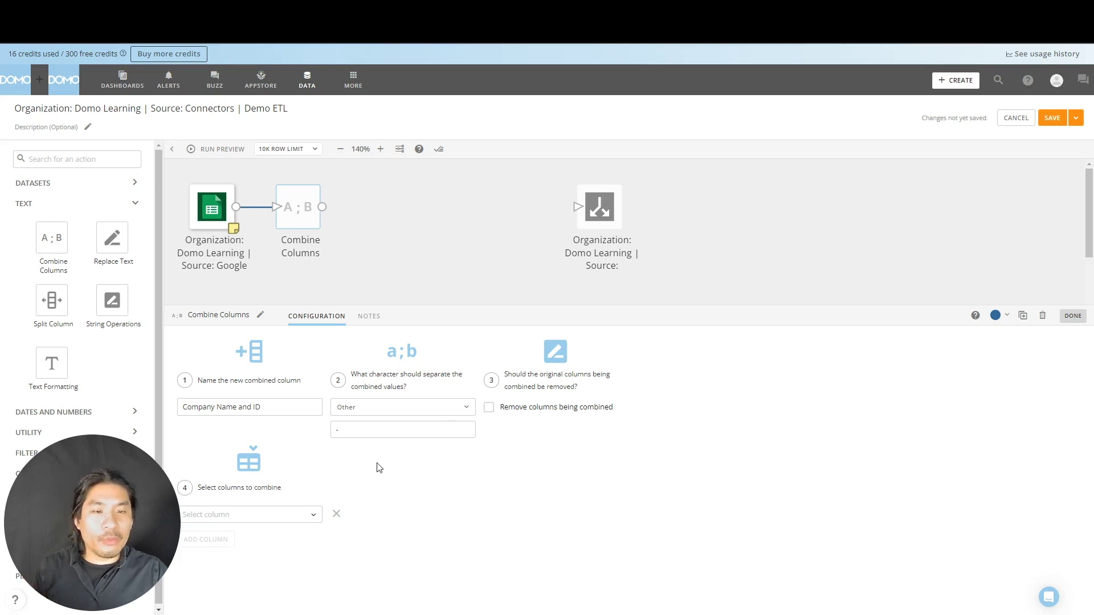
- Choose Portfolio Company and ID as the columns to combine, then recheck the separator options
click(244, 518)
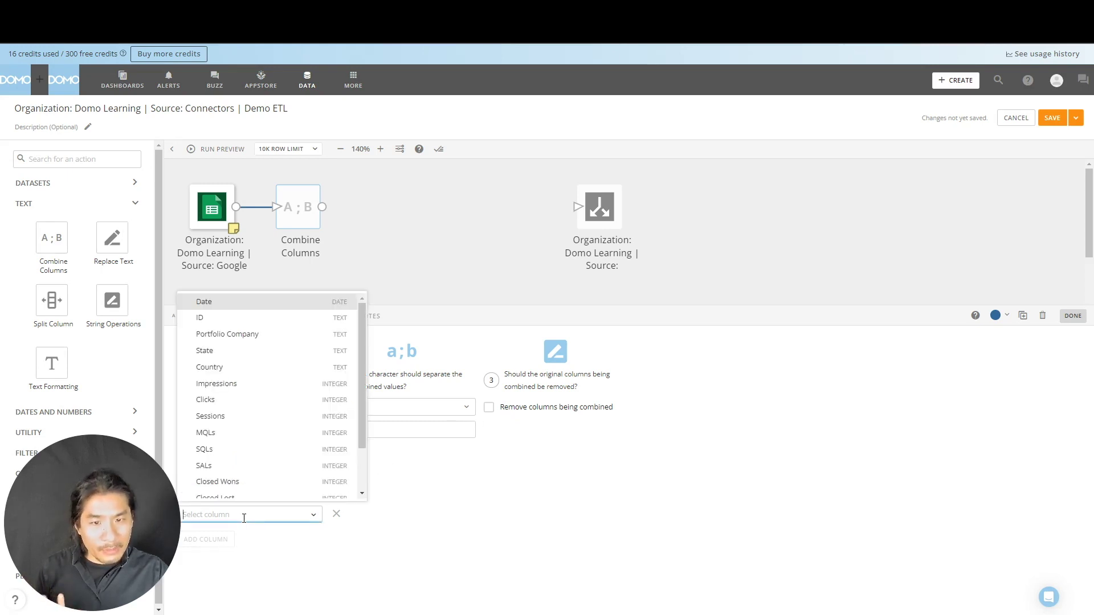
click(249, 335)
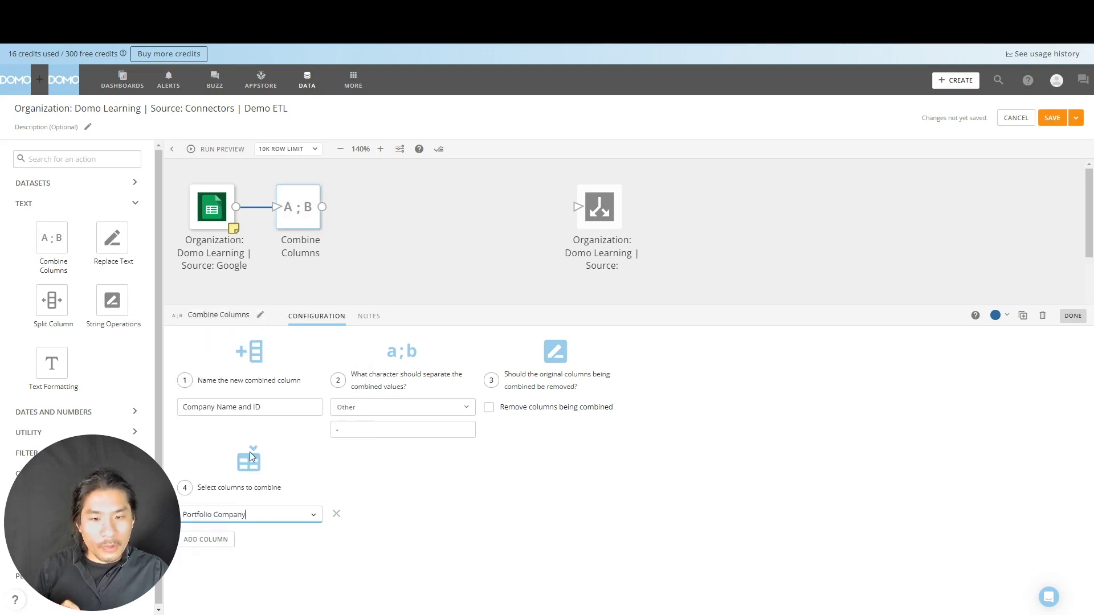
click(223, 541)
click(228, 537)
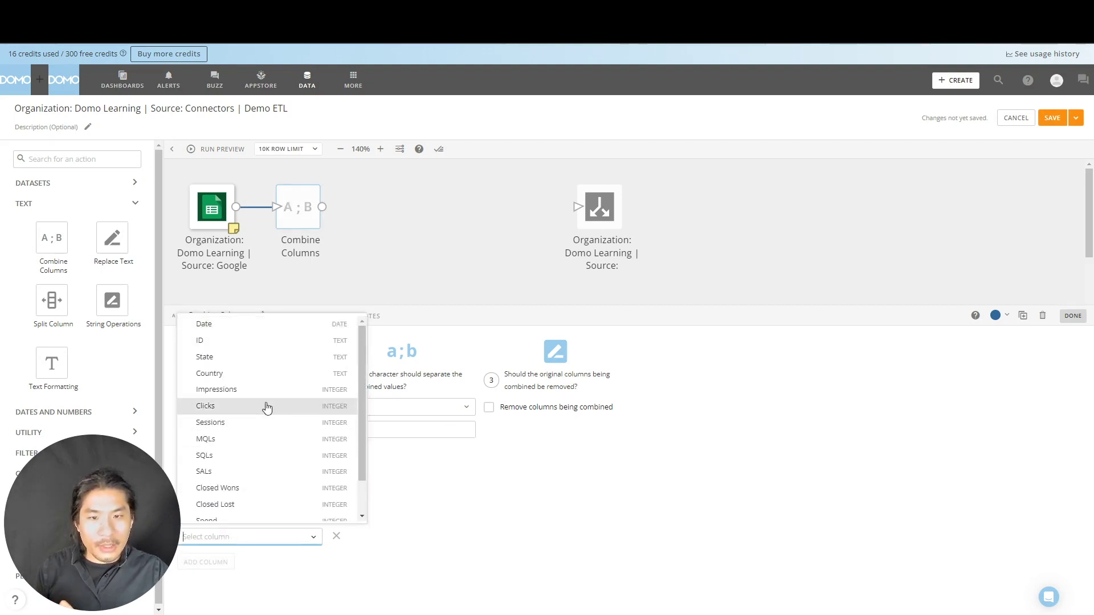
click(283, 345)
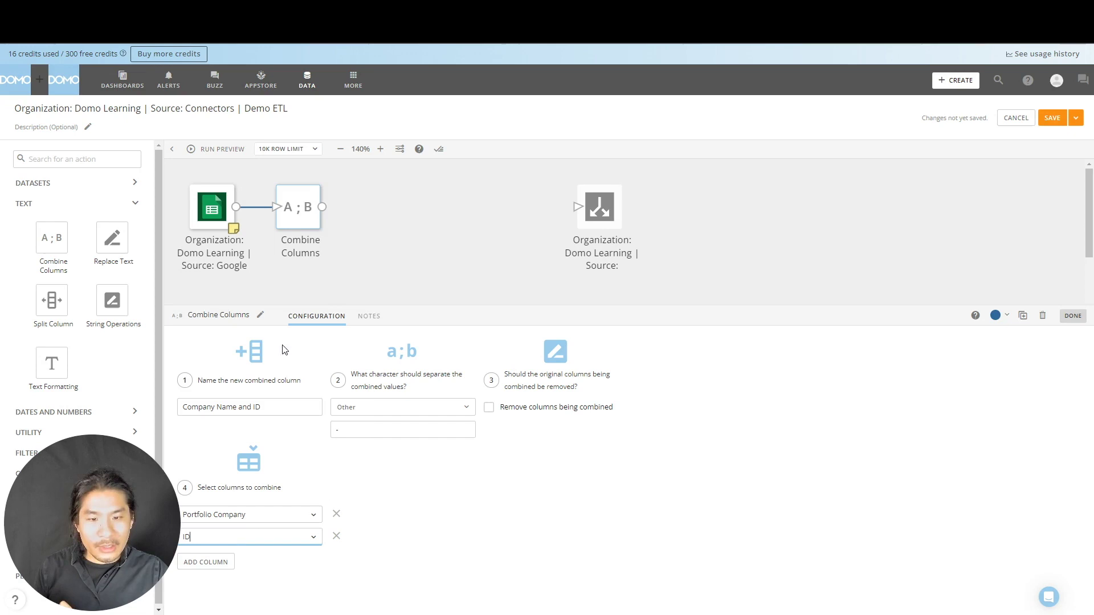
click(381, 557)
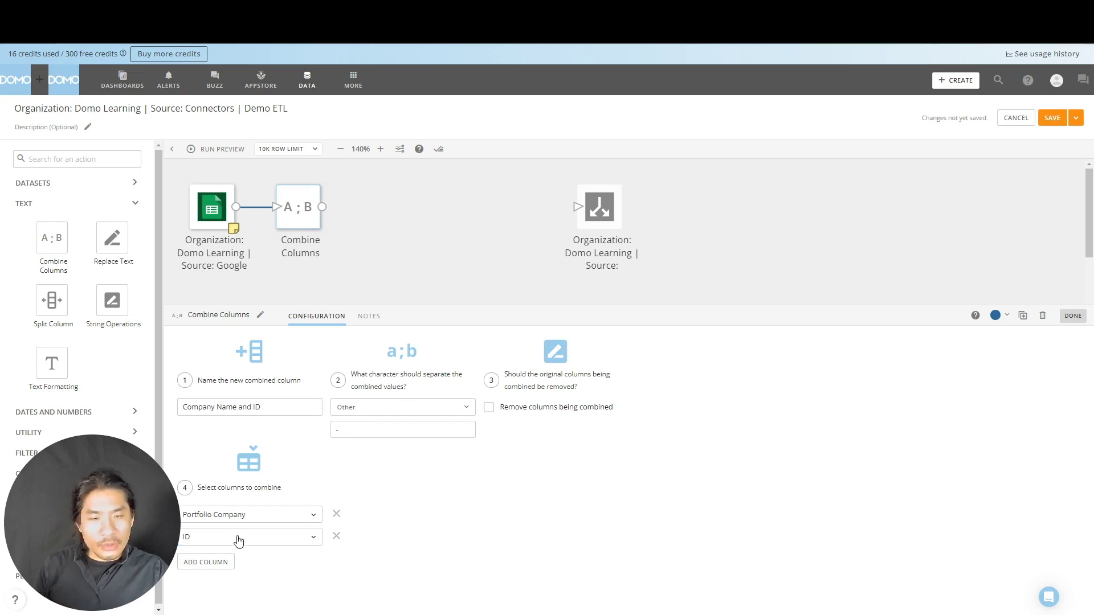
click(370, 408)
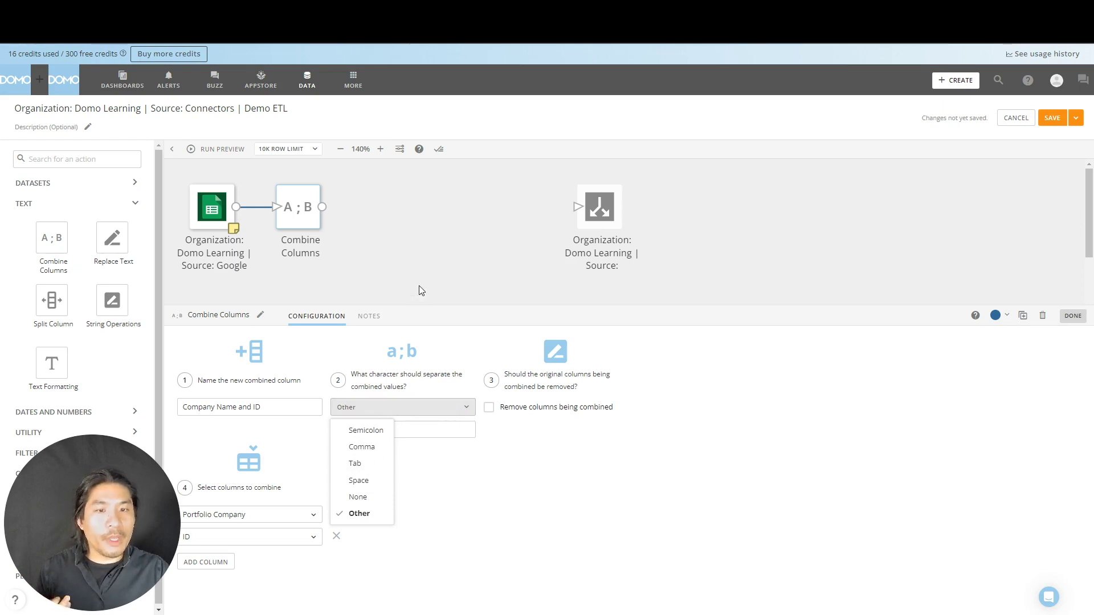
- Retitle the combine tile 'Company Name and ID' and close its settings
click(259, 315)
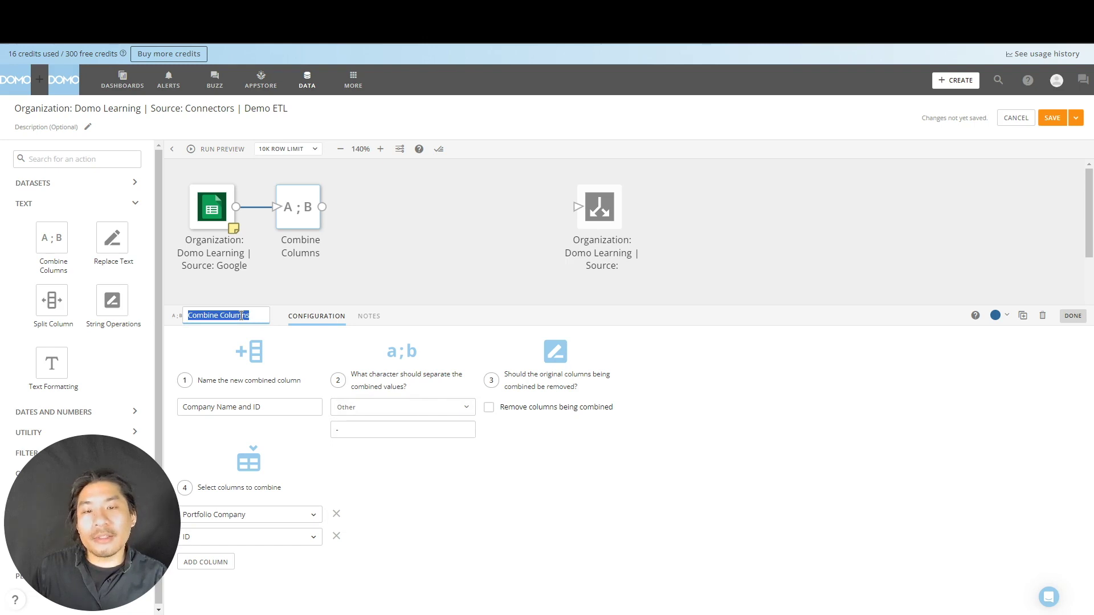
text(Company)
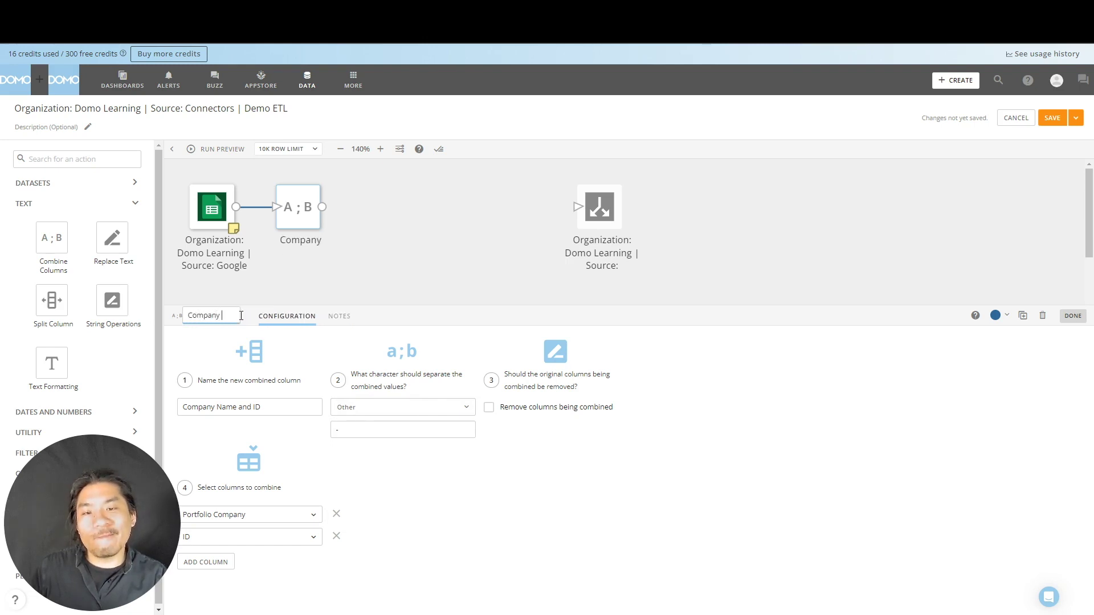
text( Name and ID)
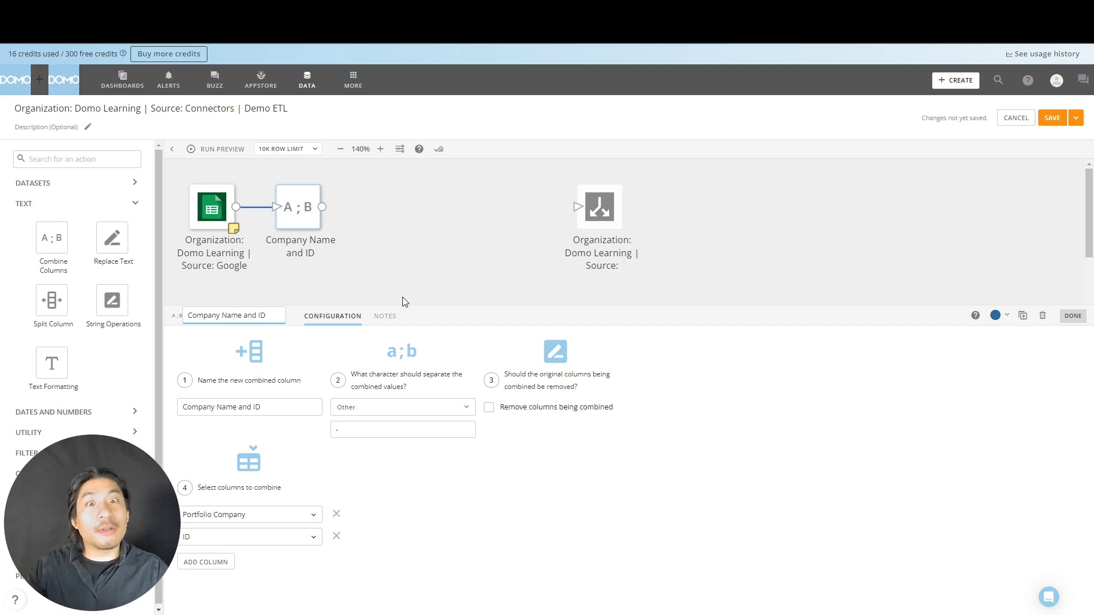
click(404, 278)
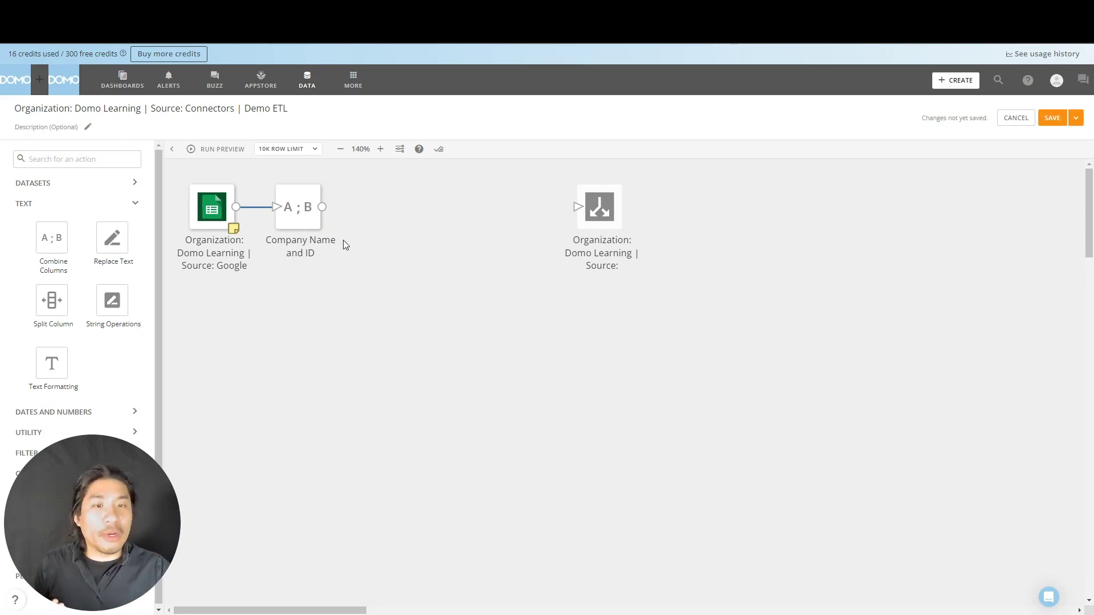
- Link the Company Name and ID tile to the output, check Save options, then delete that link
mouse_move(323, 207)
mouse_down()
mouse_move(579, 196)
mouse_move(578, 206)
mouse_up()
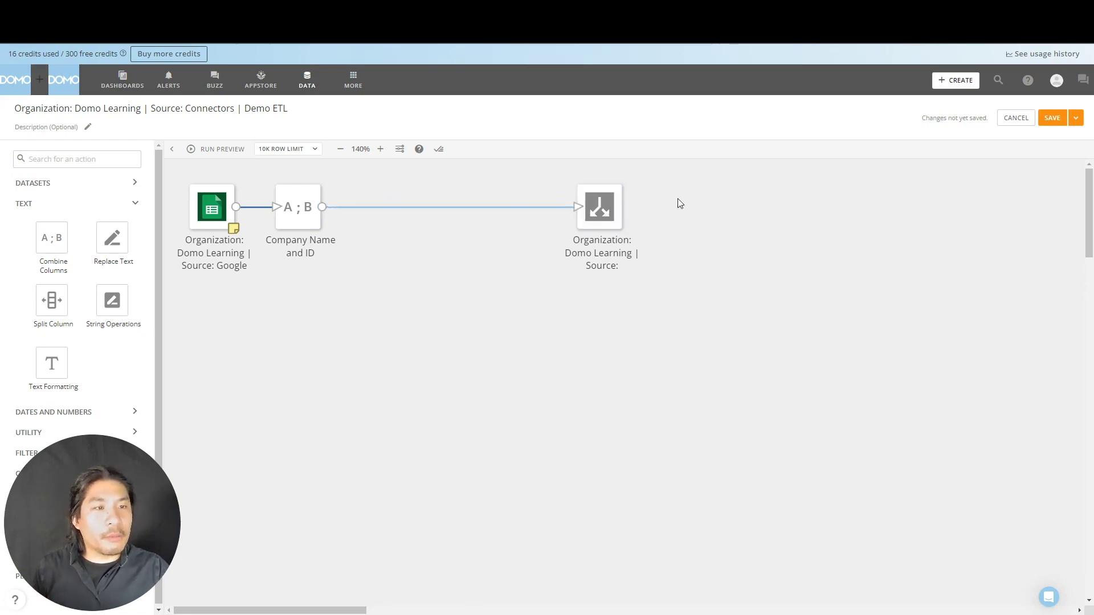
click(1076, 119)
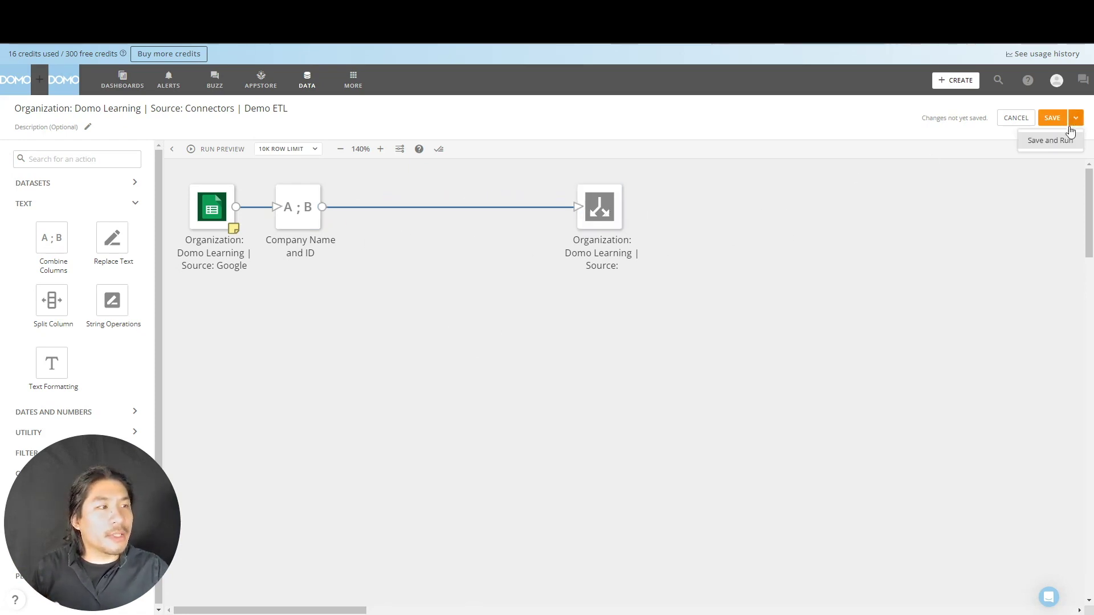
click(781, 273)
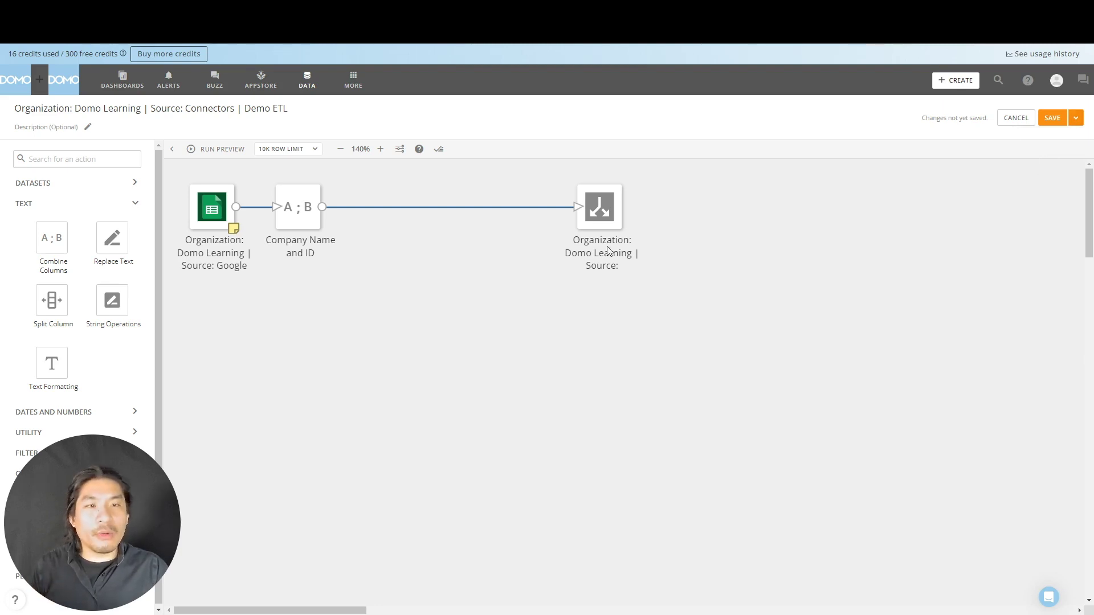
click(500, 208)
key(Delete)
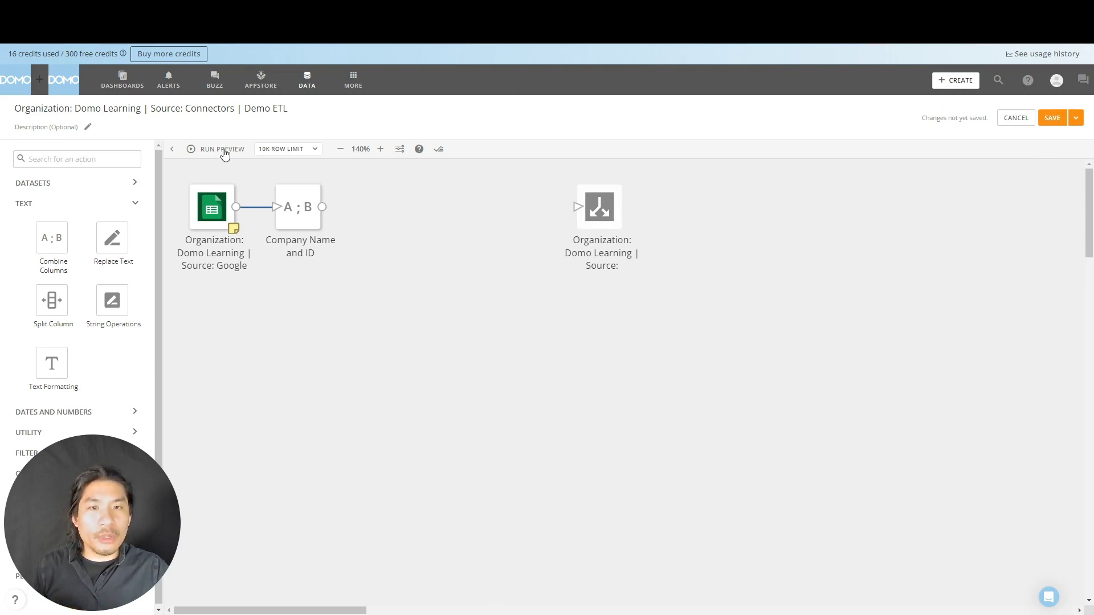
- Run a preview of the dataflow so the Google source and Company Name and ID tiles show green checks
click(206, 151)
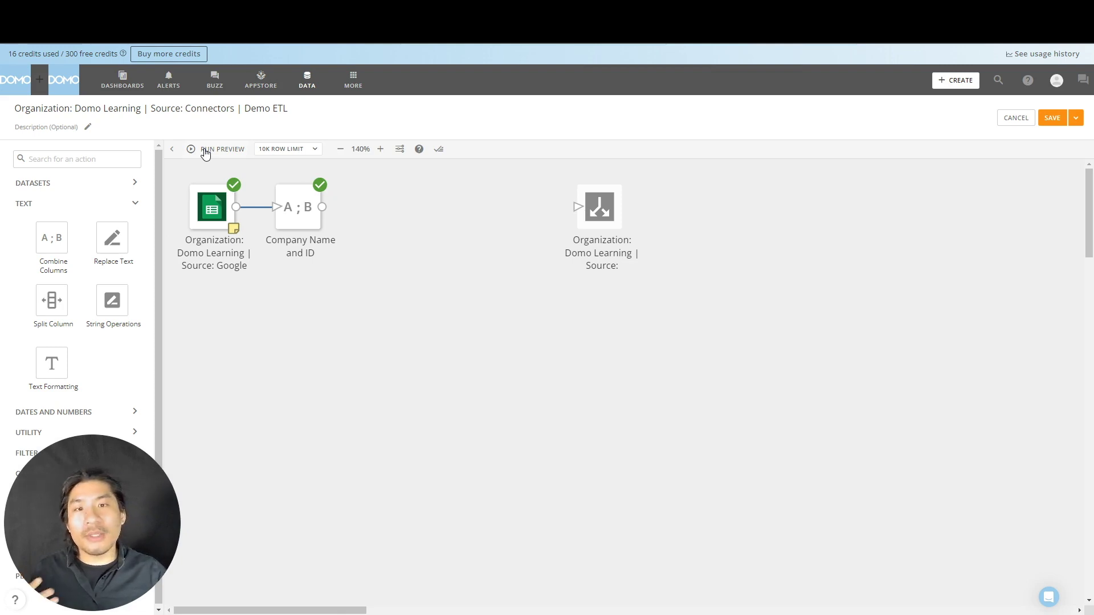
click(302, 228)
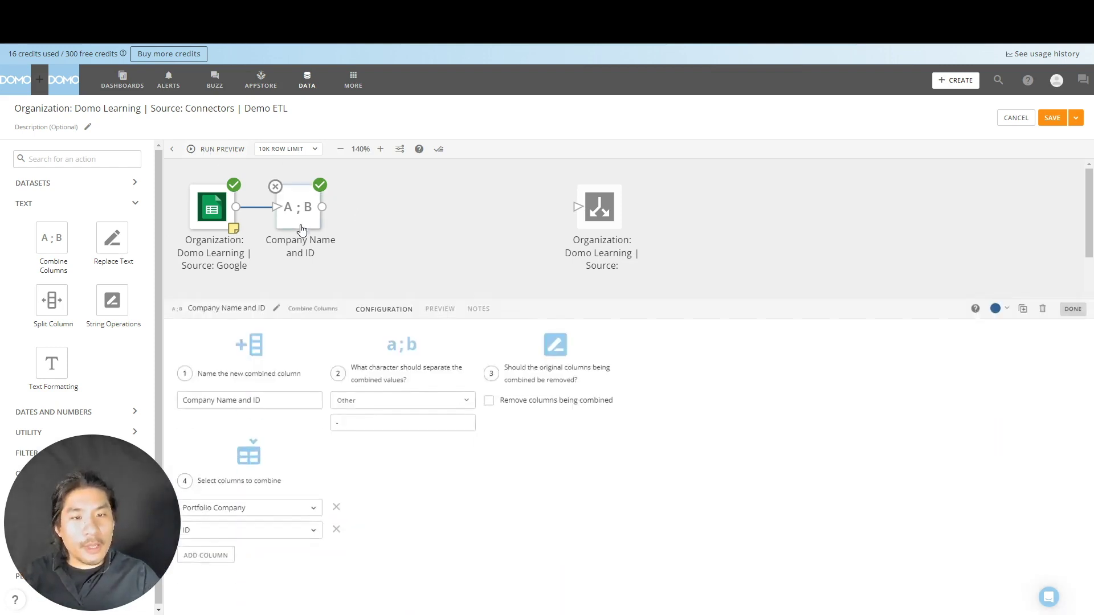
click(435, 320)
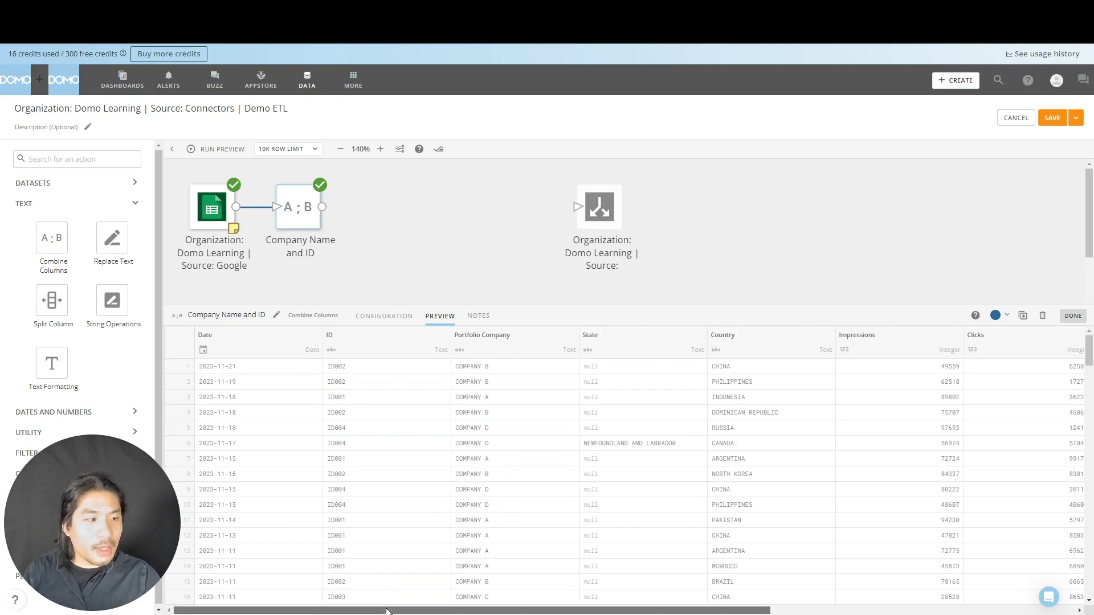
drag(391, 610, 1092, 553)
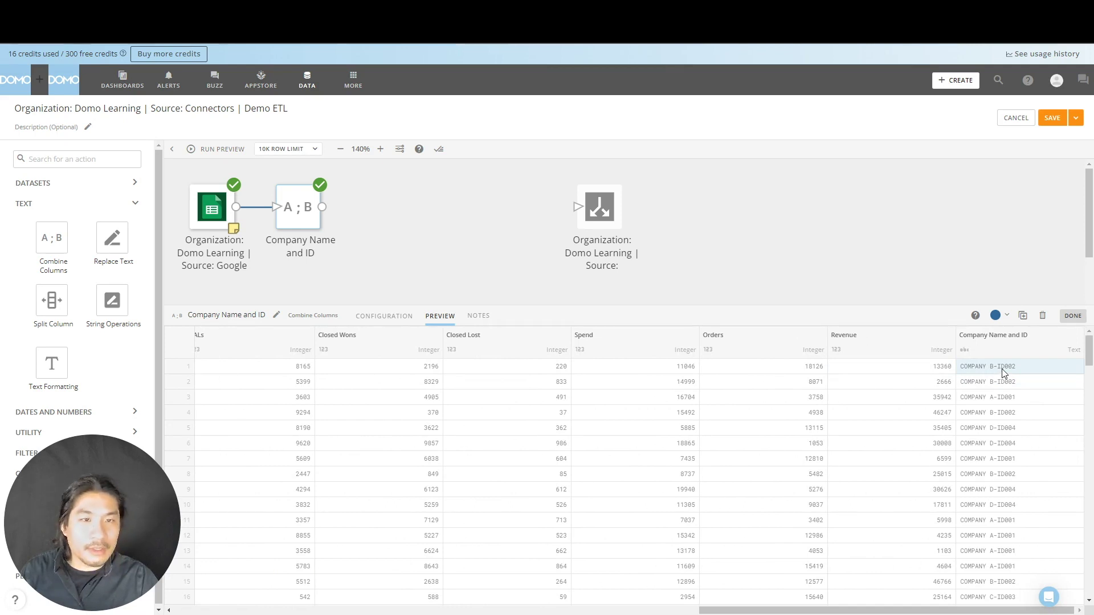
click(398, 235)
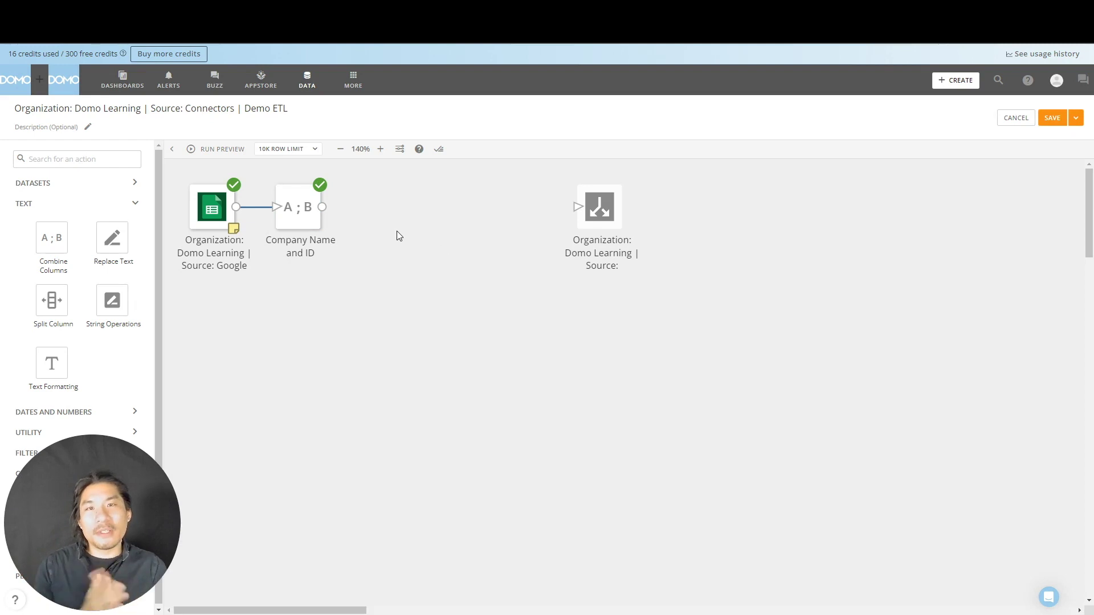